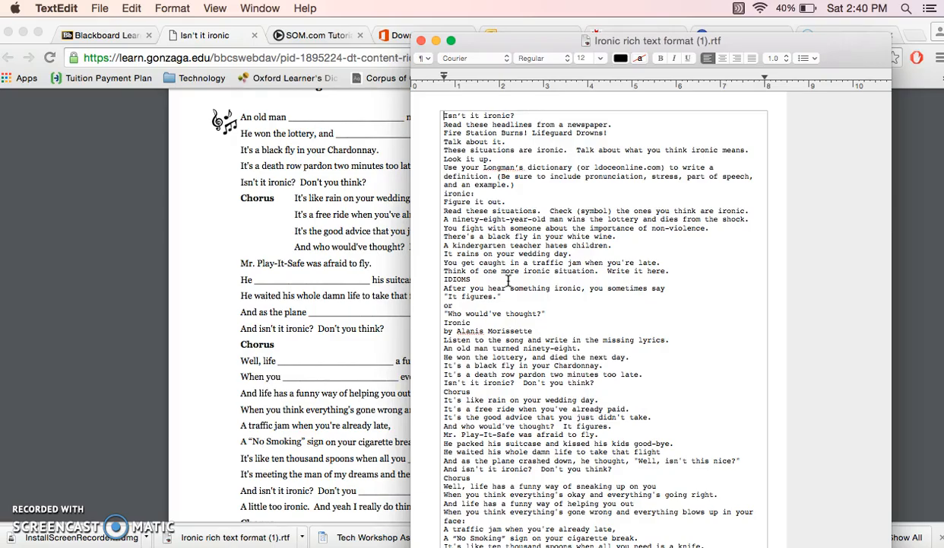
Copy the entire text of the rich text file and paste it into the blank Word document
{"action": "key", "text": "super+a"}
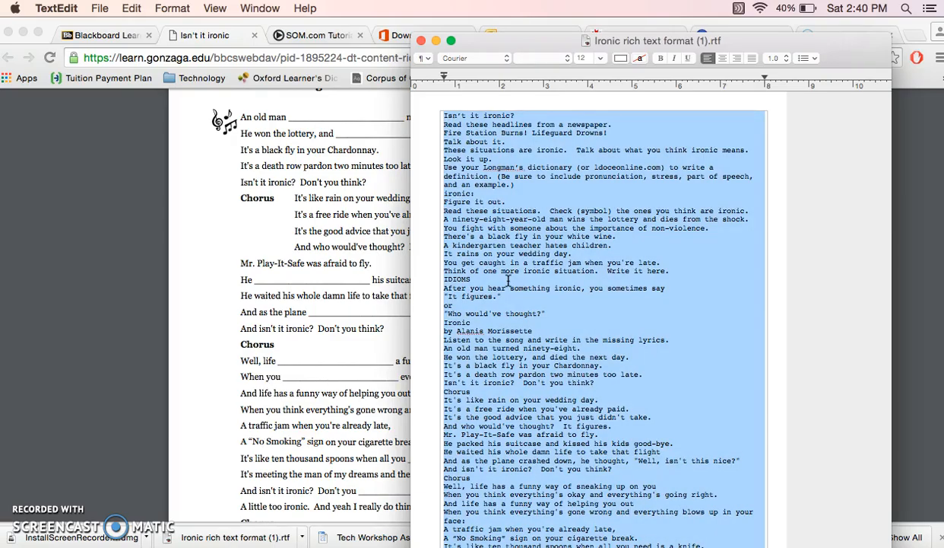
{"action": "key", "text": "super+Tab"}
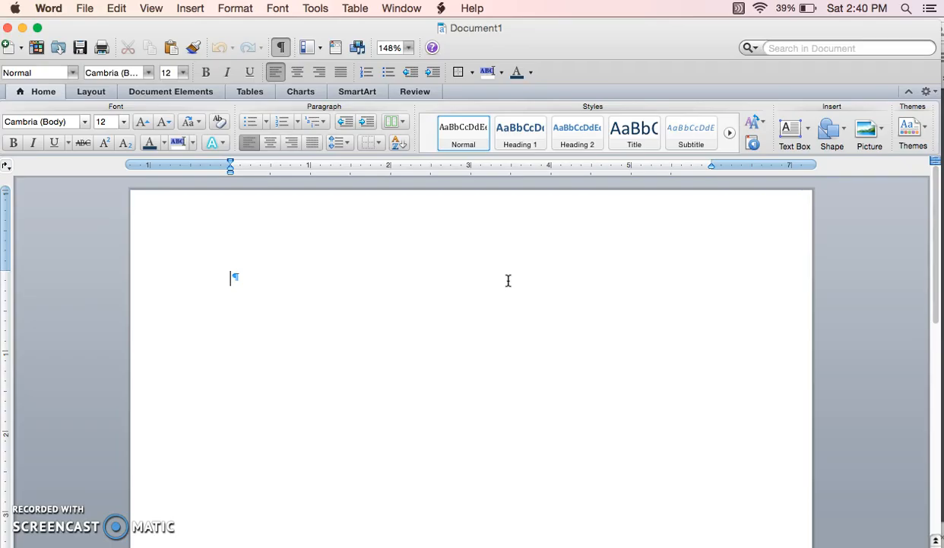
{"action": "key", "text": "super+v"}
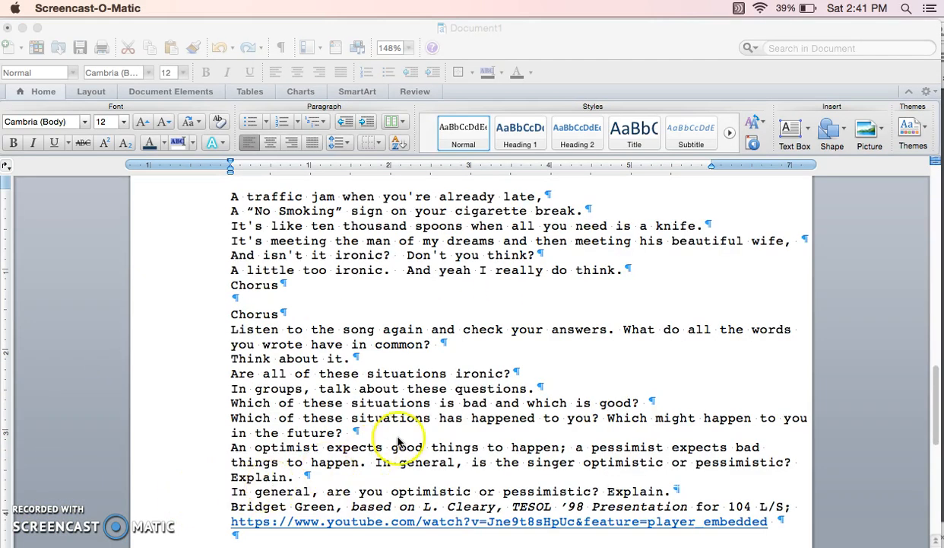
{"action": "scroll", "coordinate": [366, 401], "scroll_direction": "up", "scroll_amount": 10}
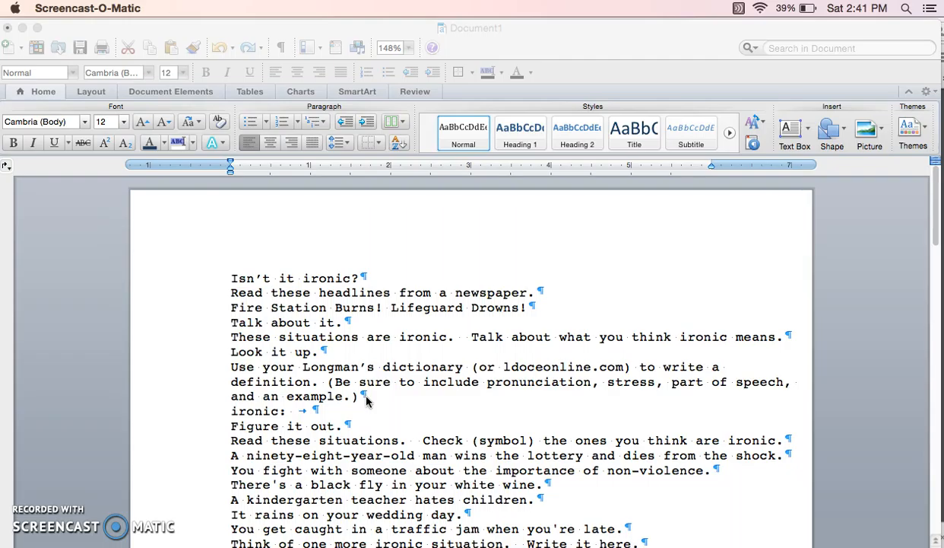
Convert the first line "Isn't it ironic?" into WordArt and widen its box to 6.75 inches
{"action": "left_click", "coordinate": [309, 280]}
{"action": "double_click", "coordinate": [309, 280]}
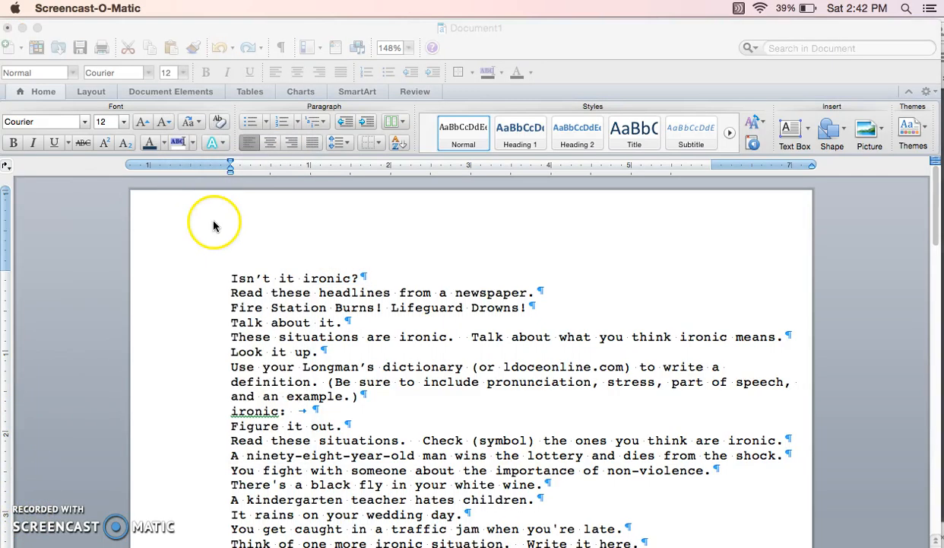
{"action": "left_click", "coordinate": [219, 222]}
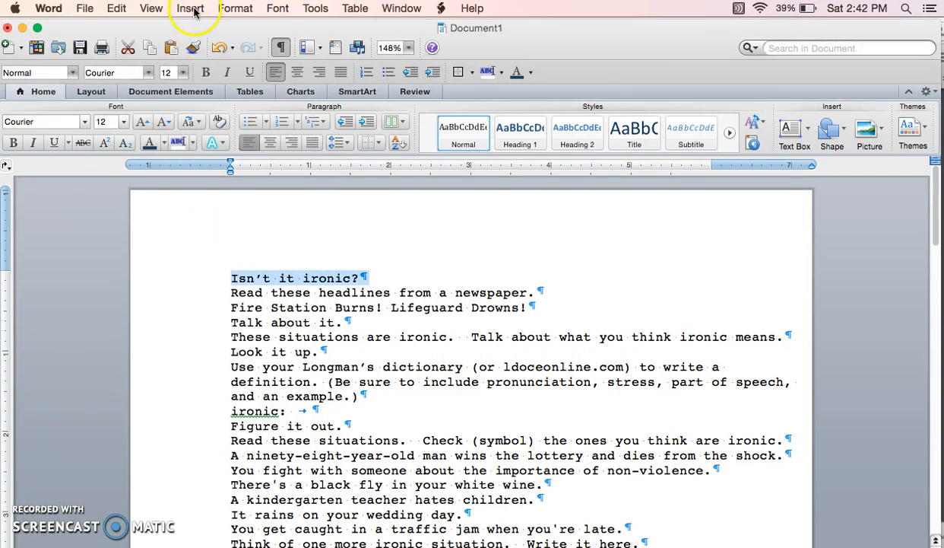
{"action": "left_click", "coordinate": [192, 9]}
{"action": "left_click", "coordinate": [220, 178]}
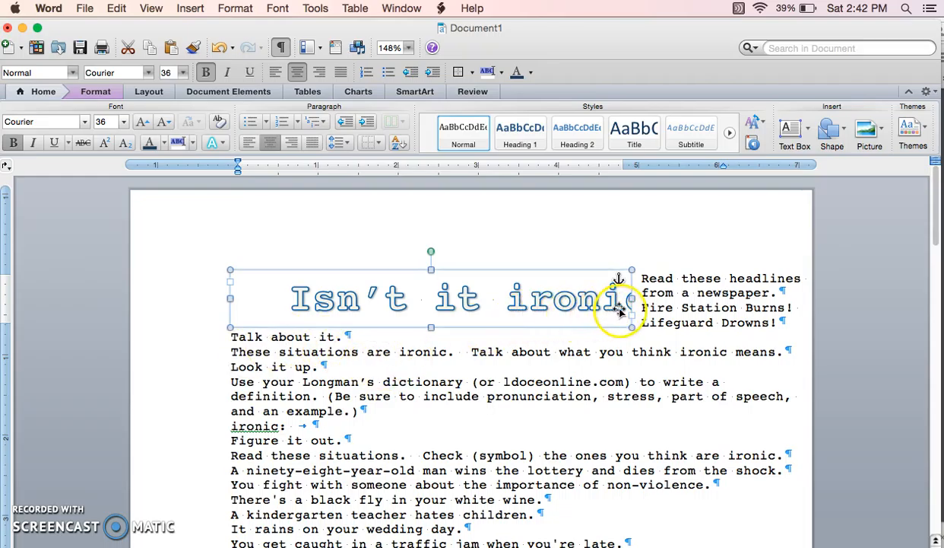
{"action": "left_click_drag", "start_coordinate": [632, 297], "coordinate": [773, 293]}
{"action": "left_click_drag", "start_coordinate": [773, 293], "coordinate": [773, 293]}
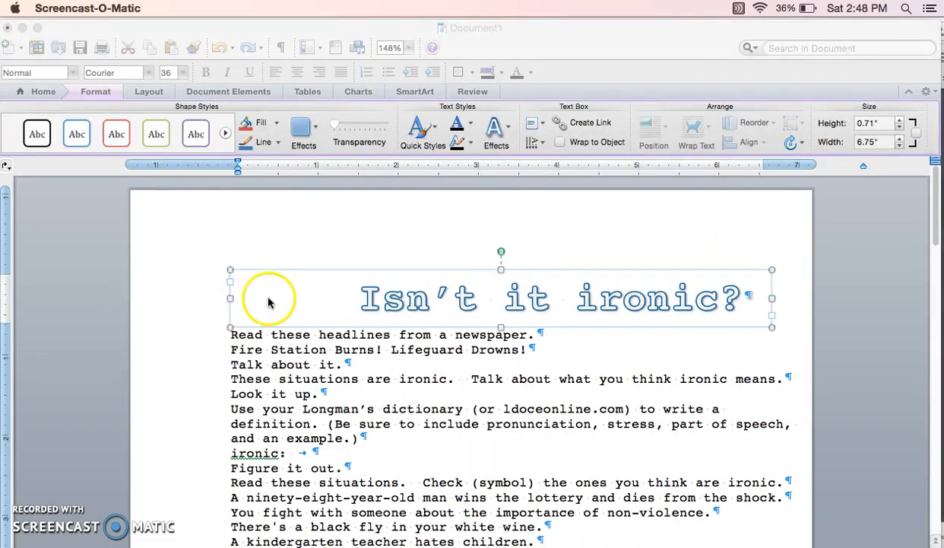
Restyle the WordArt title with the solid orange quick style in italic Arial Black at 48 points
{"action": "left_click", "coordinate": [104, 91]}
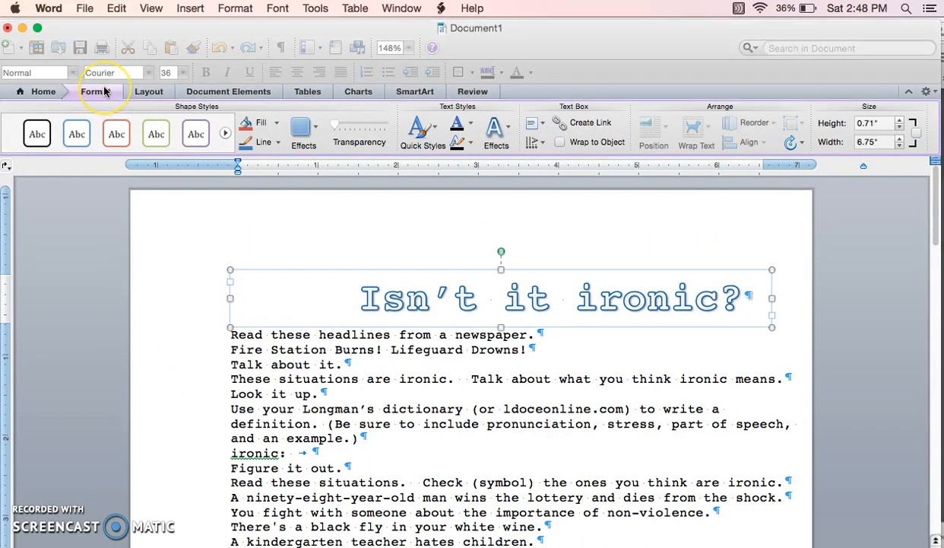
{"action": "left_click", "coordinate": [104, 91]}
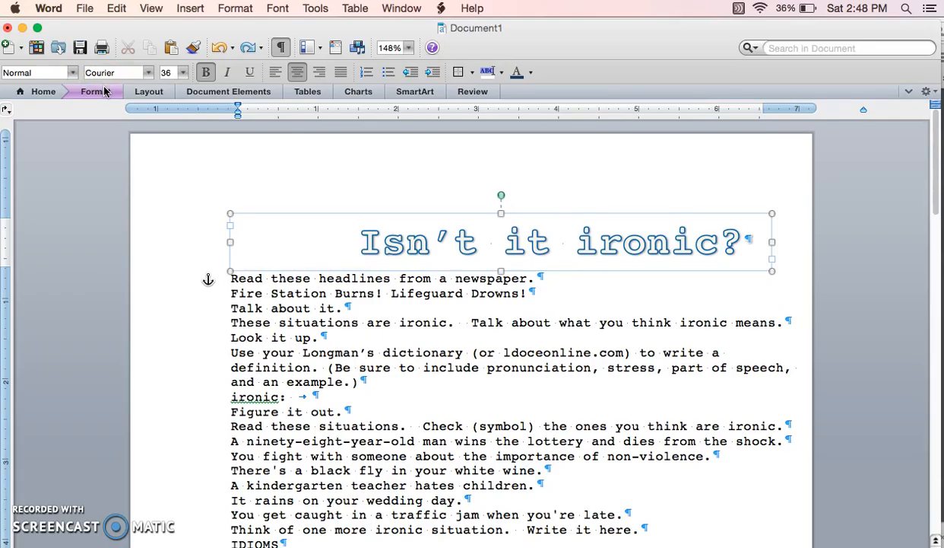
{"action": "left_click", "coordinate": [104, 91]}
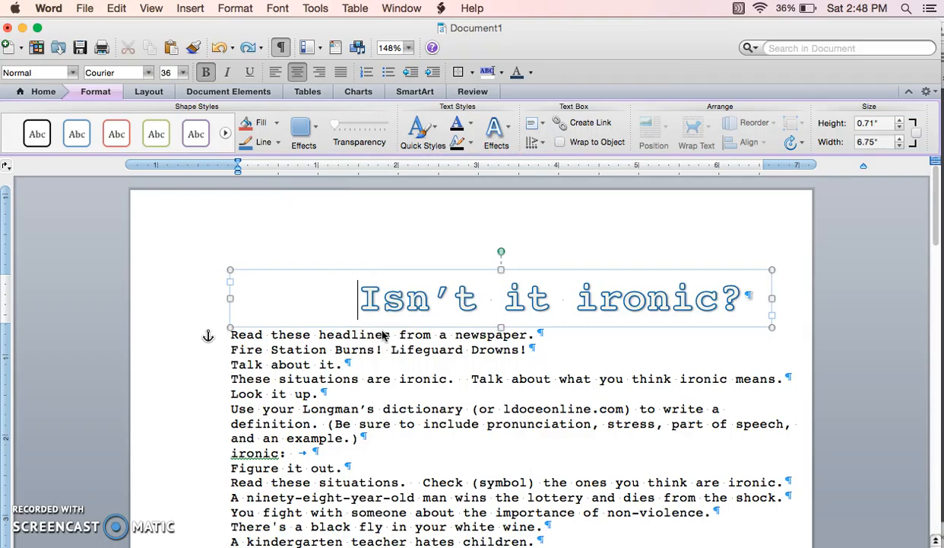
{"action": "triple_click", "coordinate": [387, 294]}
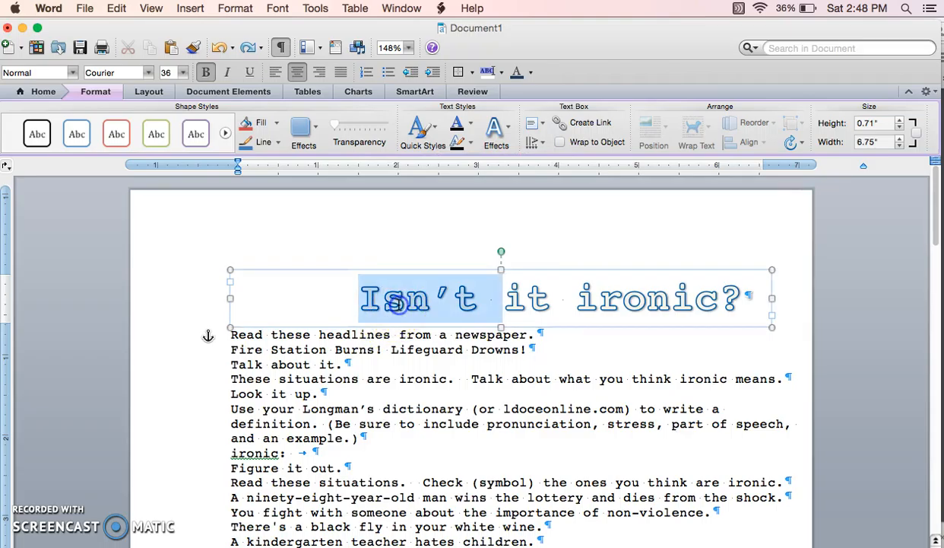
{"action": "left_click", "coordinate": [419, 136]}
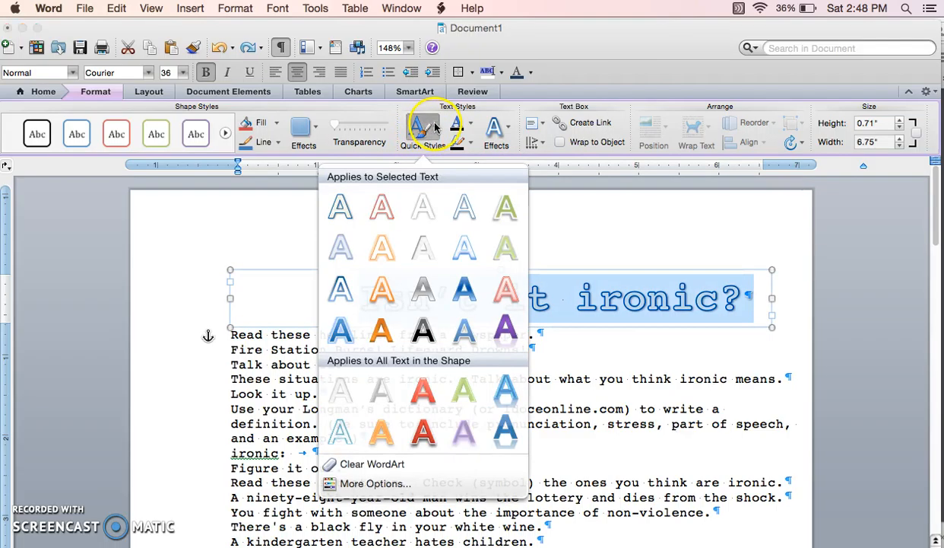
{"action": "left_click", "coordinate": [379, 333]}
{"action": "left_click", "coordinate": [182, 72]}
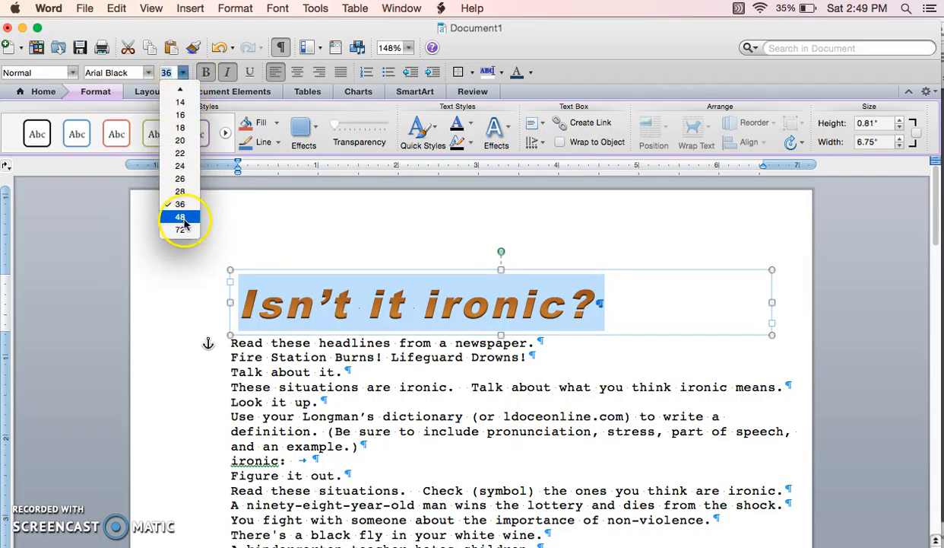
{"action": "left_click", "coordinate": [185, 223]}
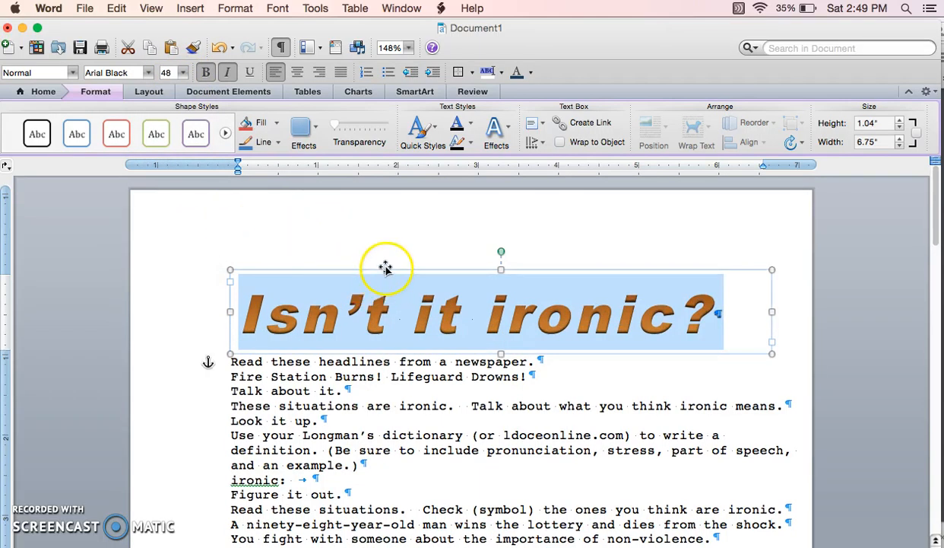
Move the WordArt title slightly up and toward the page's left edge
{"action": "left_click_drag", "start_coordinate": [386, 270], "coordinate": [340, 237]}
{"action": "left_click", "coordinate": [341, 251]}
{"action": "left_click", "coordinate": [308, 350]}
Set the page margins to Narrow, 0.5 inch on all sides
{"action": "left_click", "coordinate": [88, 92]}
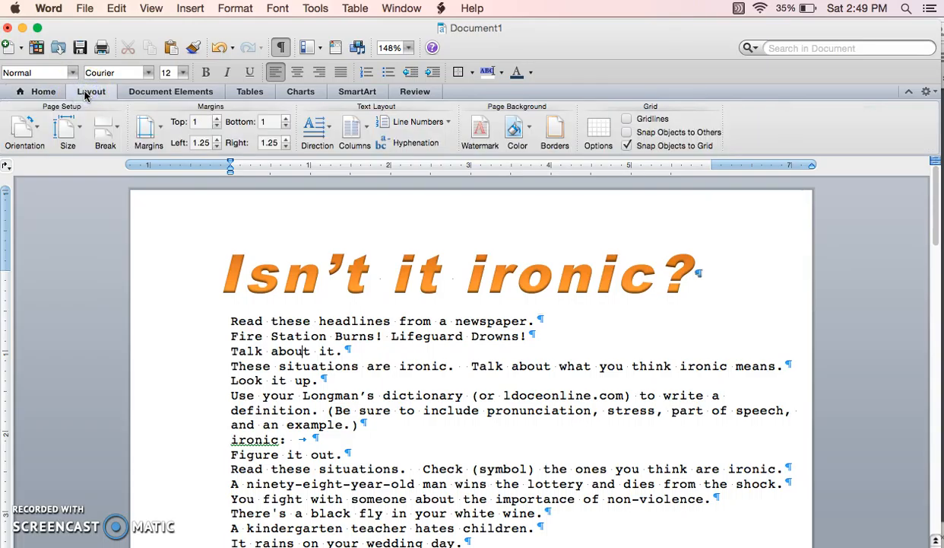
{"action": "left_click", "coordinate": [159, 131]}
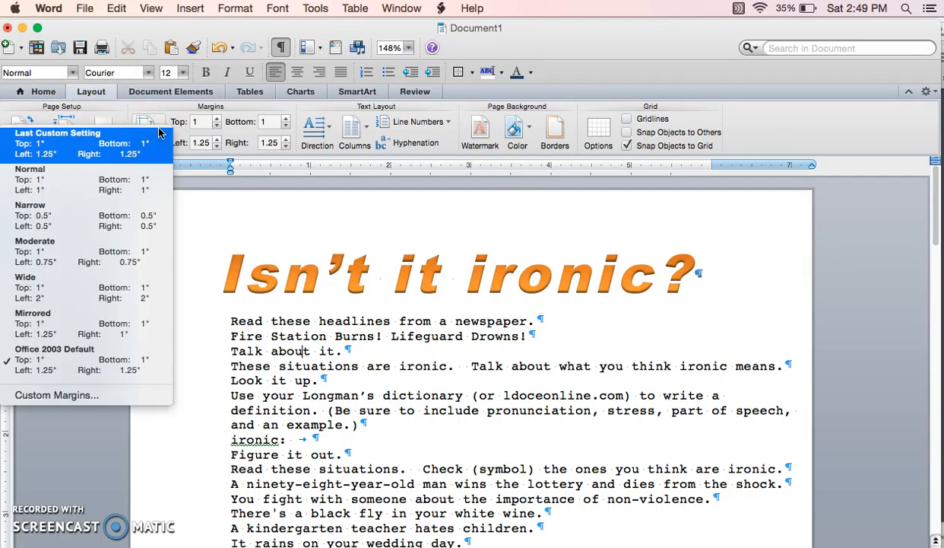
{"action": "left_click", "coordinate": [94, 222]}
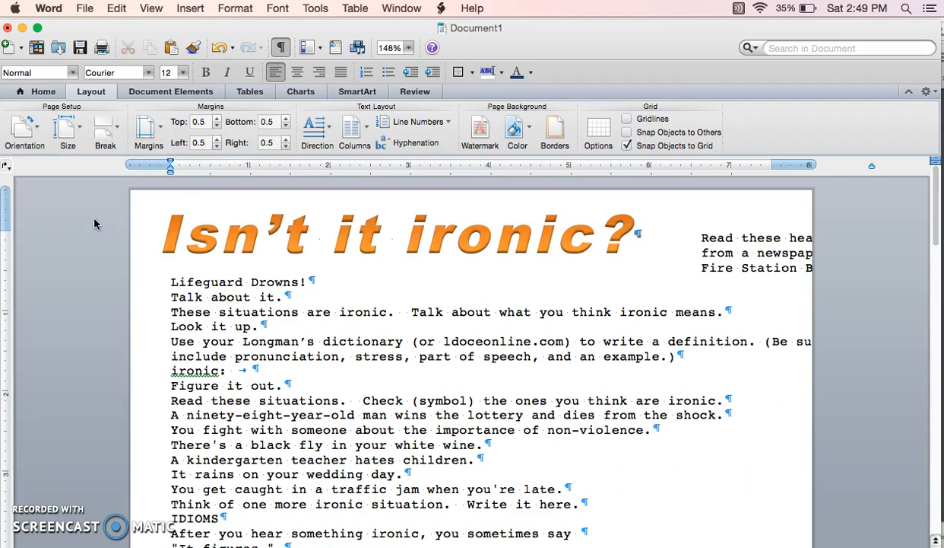
Adjust the title box's text wrapping so the body text starts below the title
{"action": "left_click", "coordinate": [512, 236]}
{"action": "left_click", "coordinate": [103, 92]}
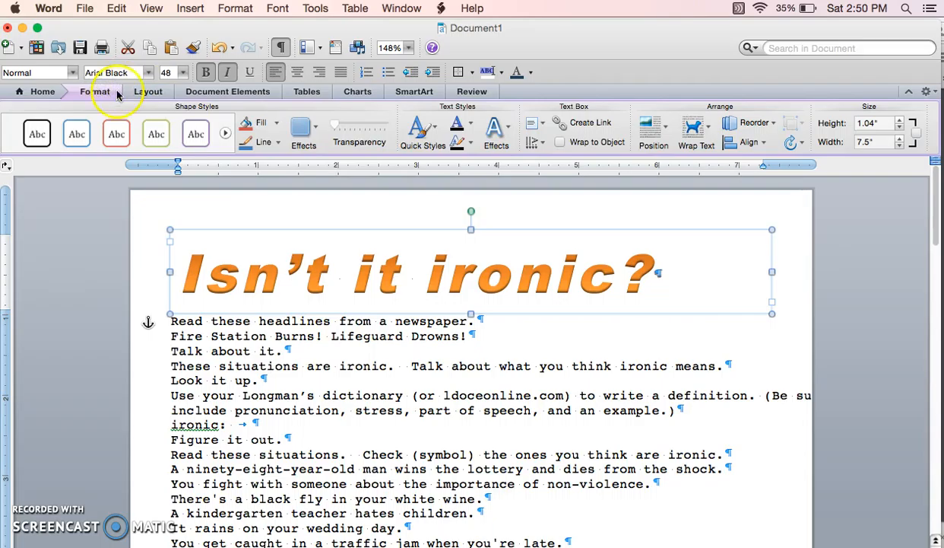
{"action": "left_click", "coordinate": [708, 134]}
{"action": "left_click", "coordinate": [722, 262]}
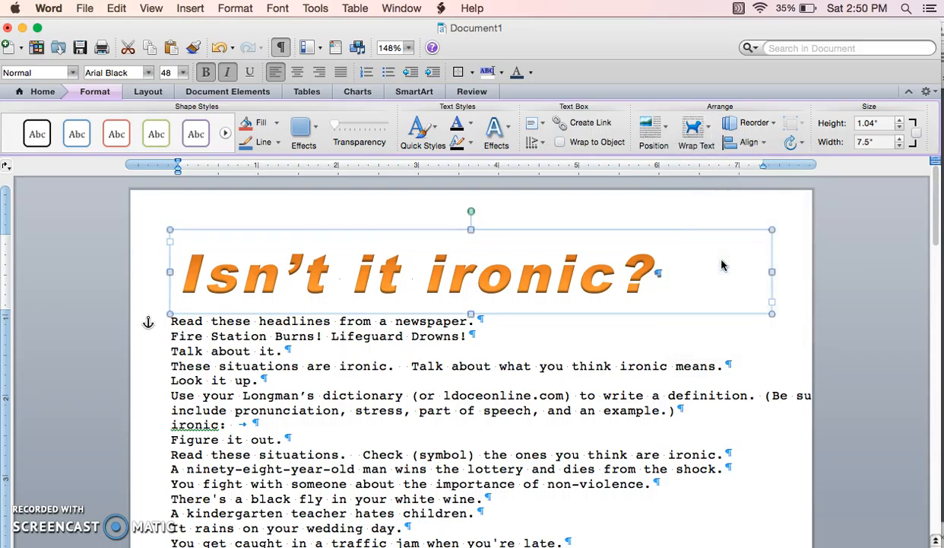
{"action": "left_click", "coordinate": [493, 279]}
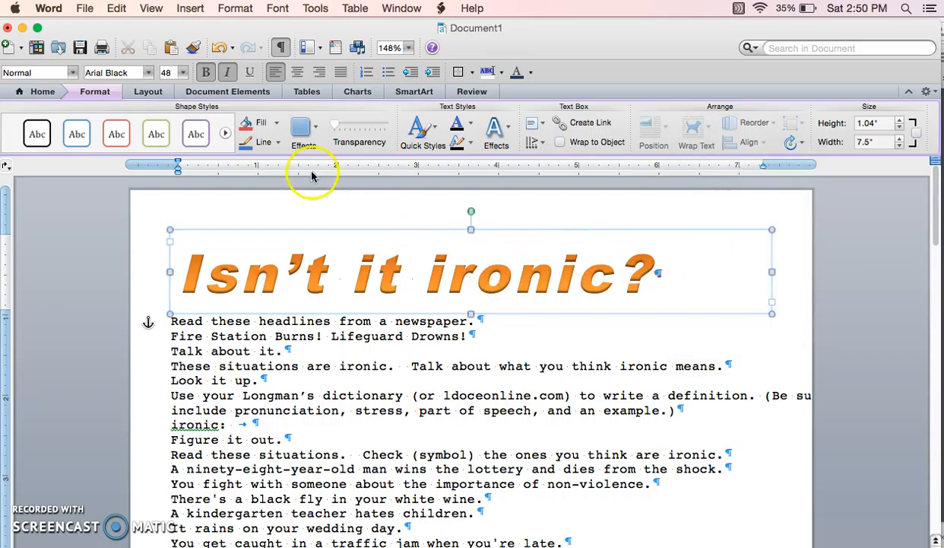
Apply the Heading 1 style to the section titles, including "Read these headlines from a newspaper.", "Talk about it." and "In groups, talk about these questions."
{"action": "left_click", "coordinate": [25, 93]}
{"action": "left_click", "coordinate": [521, 133]}
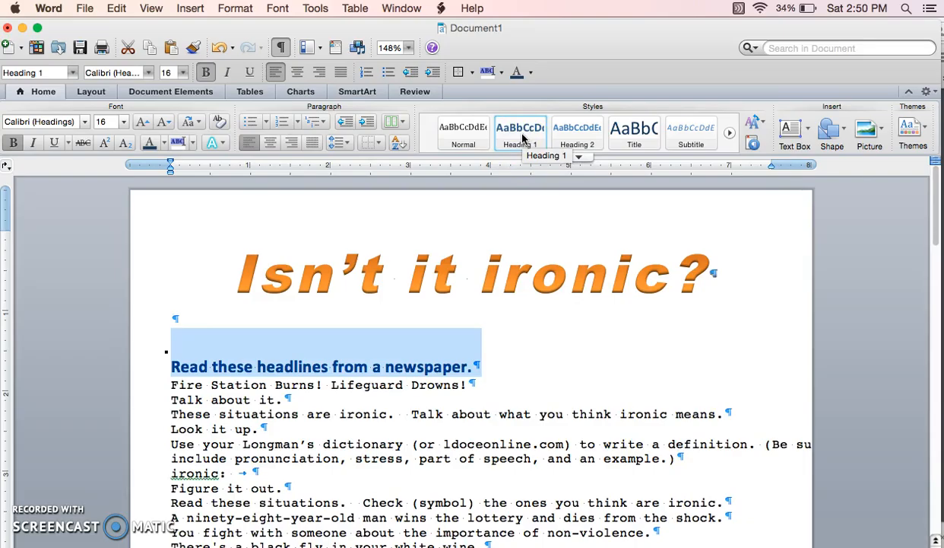
{"action": "left_click", "coordinate": [277, 292]}
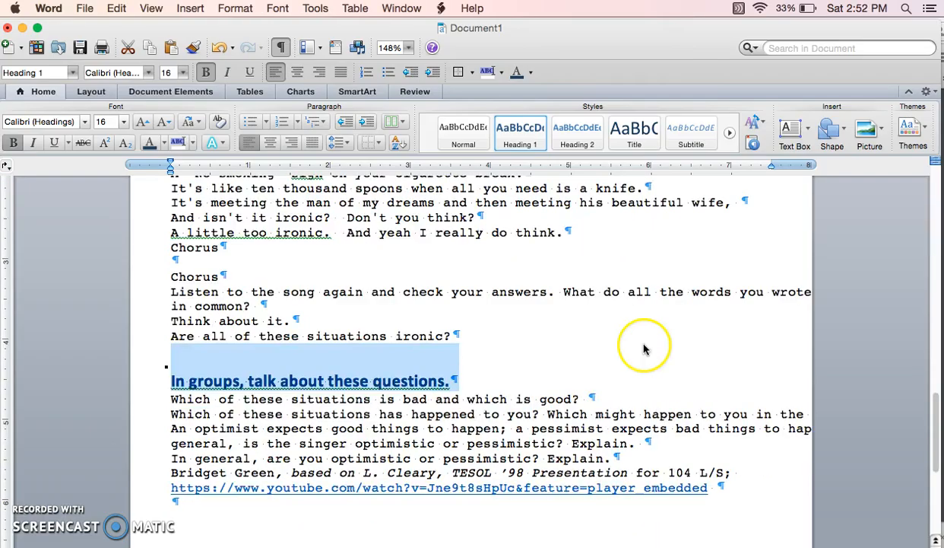
{"action": "scroll", "coordinate": [643, 347], "scroll_direction": "up", "scroll_amount": 2}
{"action": "scroll", "coordinate": [643, 347], "scroll_direction": "up", "scroll_amount": 6}
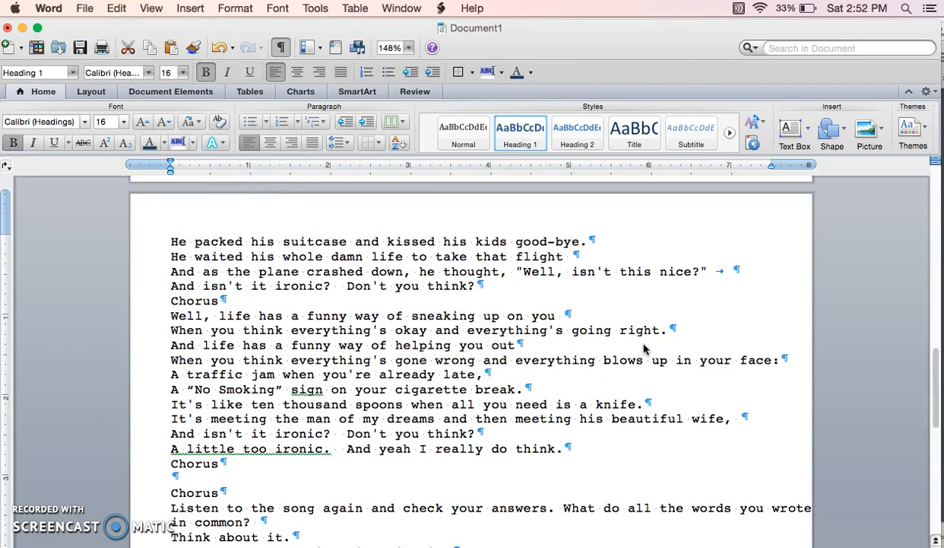
{"action": "scroll", "coordinate": [643, 347], "scroll_direction": "up", "scroll_amount": 6}
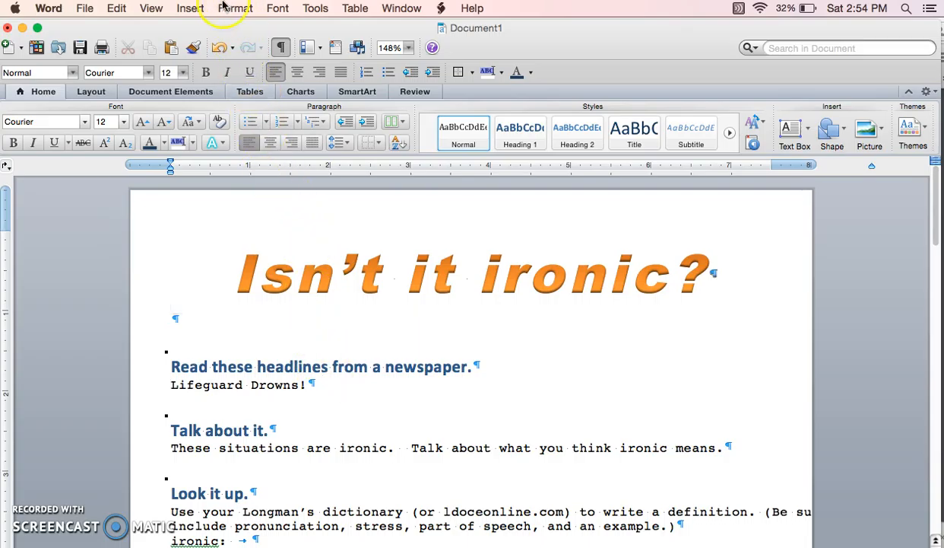
Put the headlines "Fire Station Burns!" and "Lifeguard Drowns!" into separate text boxes
{"action": "left_click", "coordinate": [191, 9]}
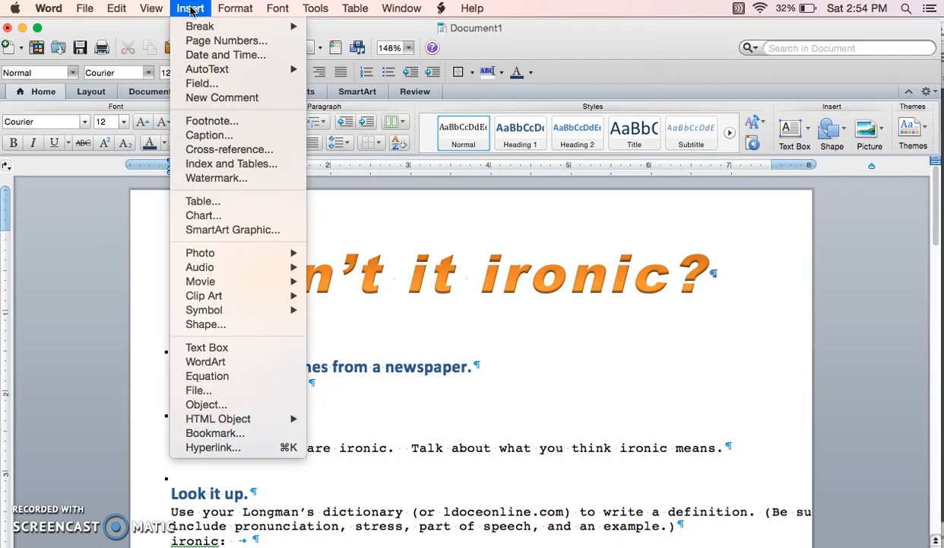
{"action": "left_click", "coordinate": [222, 349]}
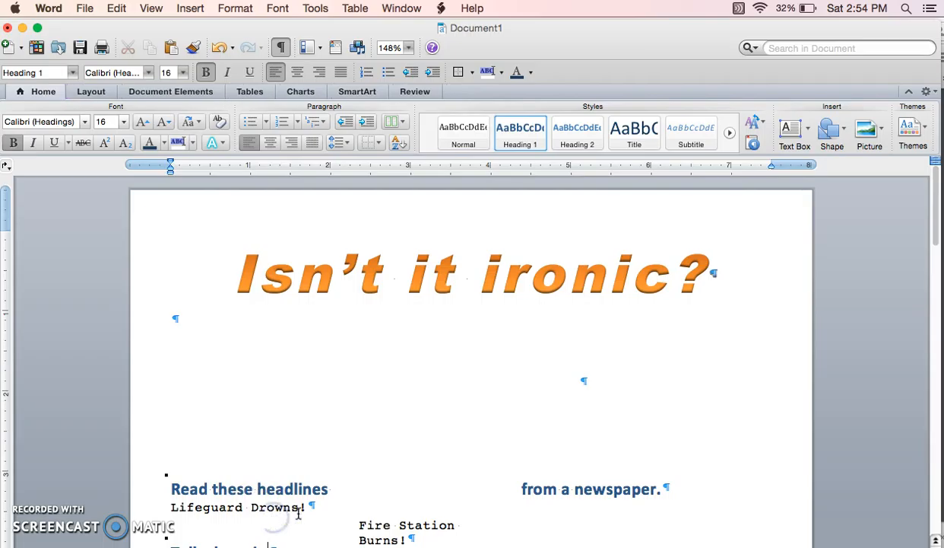
{"action": "mouse_move", "coordinate": [309, 508]}
{"action": "left_mouse_down"}
{"action": "mouse_move", "coordinate": [173, 507]}
{"action": "mouse_move", "coordinate": [314, 508]}
{"action": "left_mouse_up"}
{"action": "left_click", "coordinate": [174, 507]}
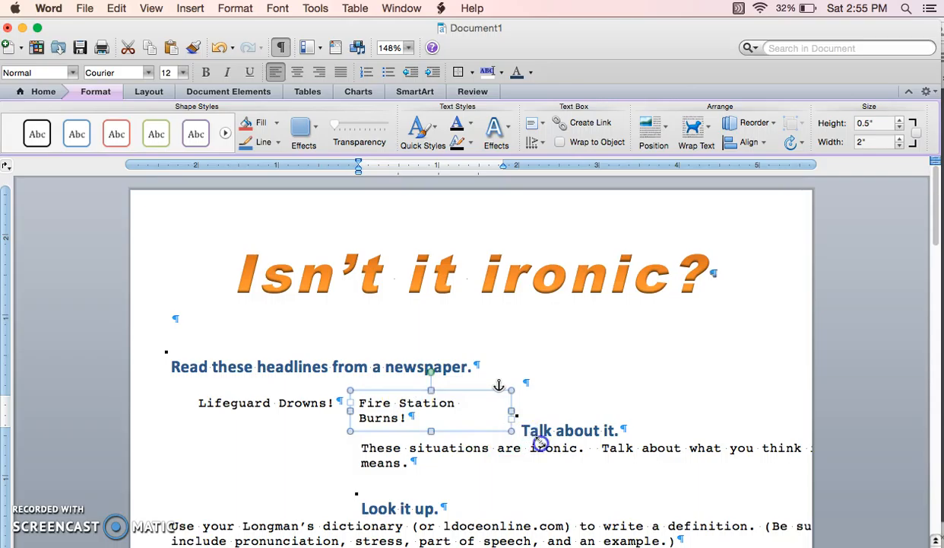
Enlarge the "Fire Station Burns!" text box to 1 by 3 inches and move it to the left margin under the first heading
{"action": "left_click_drag", "start_coordinate": [539, 443], "coordinate": [592, 467]}
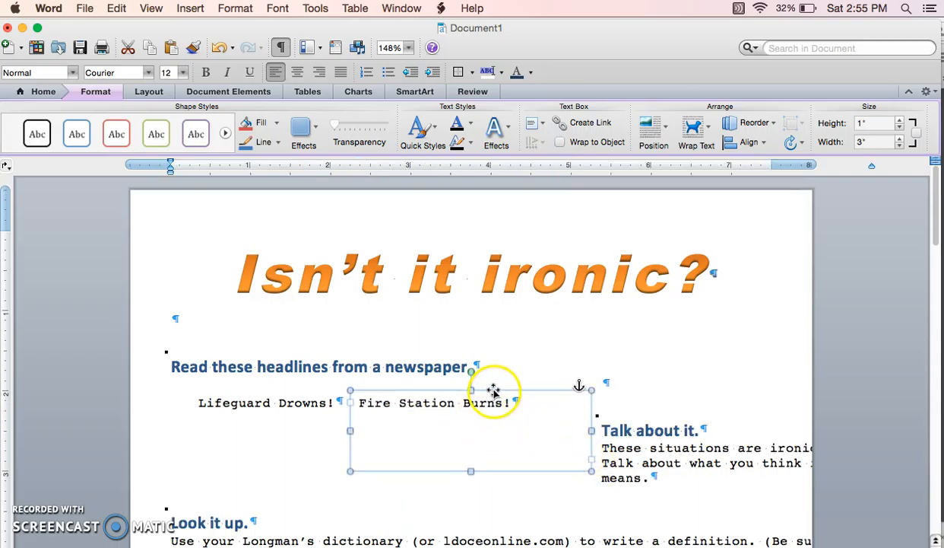
{"action": "left_click_drag", "start_coordinate": [475, 393], "coordinate": [275, 409]}
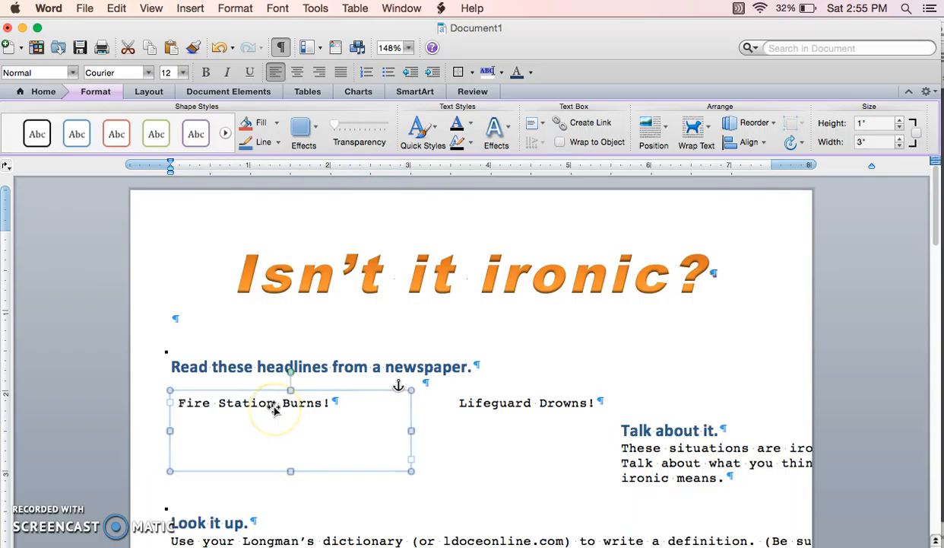
Set "Fire Station Burns!" in Franklin Gothic Book at 26 points and widen its text box to 3.75 inches
{"action": "triple_click", "coordinate": [259, 407]}
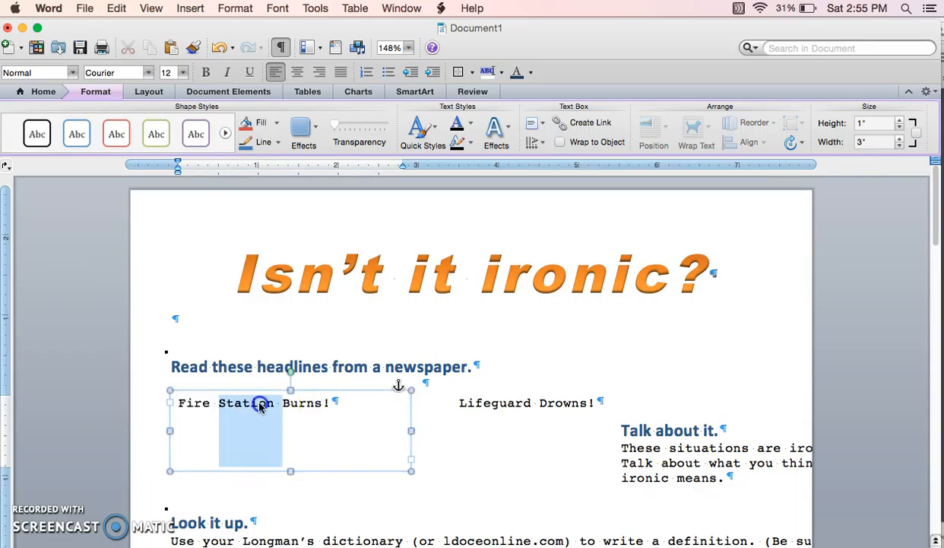
{"action": "left_click", "coordinate": [149, 73]}
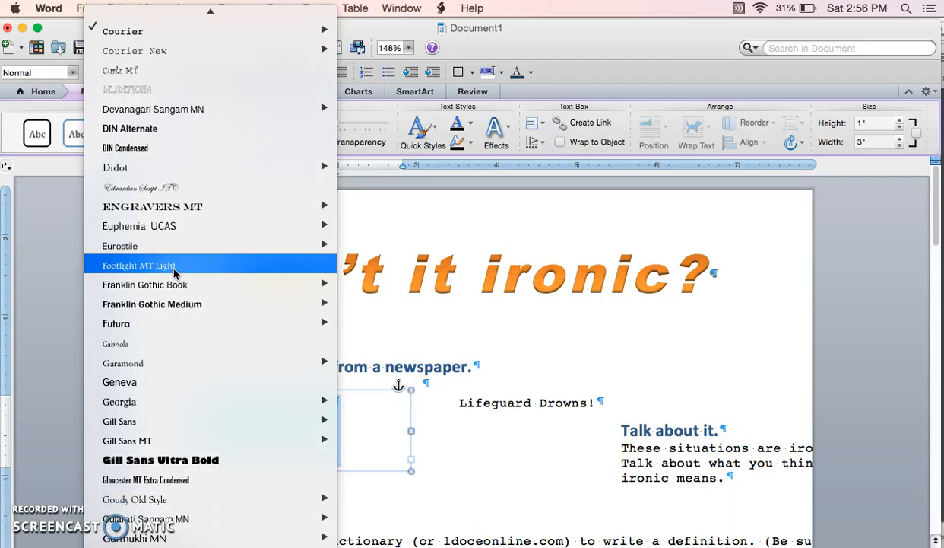
{"action": "mouse_move", "coordinate": [160, 286]}
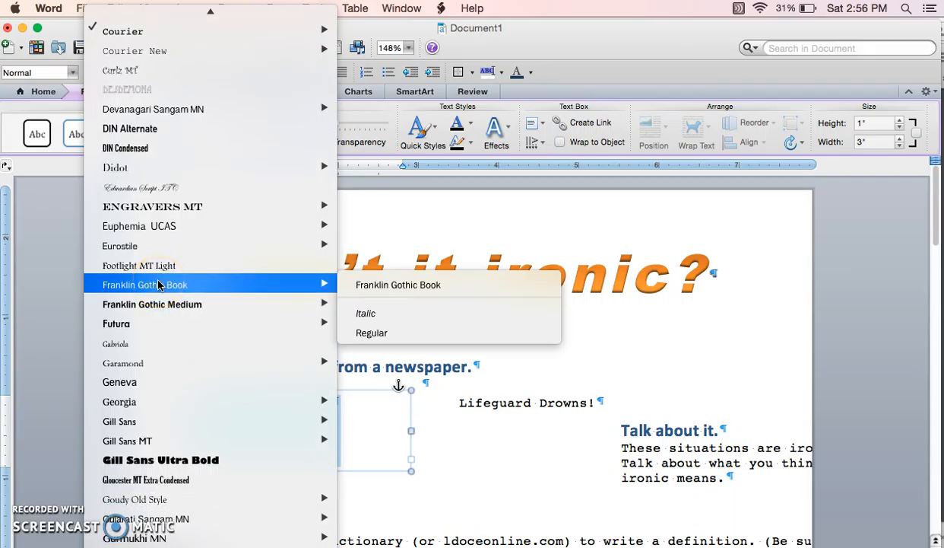
{"action": "left_click", "coordinate": [159, 285]}
{"action": "left_click_drag", "start_coordinate": [409, 431], "coordinate": [470, 431]}
Expand the letter spacing of "Fire Station Burns!" and format "Lifeguard Drowns!" in Impact at 26 points
{"action": "left_click_drag", "start_coordinate": [403, 414], "coordinate": [336, 423]}
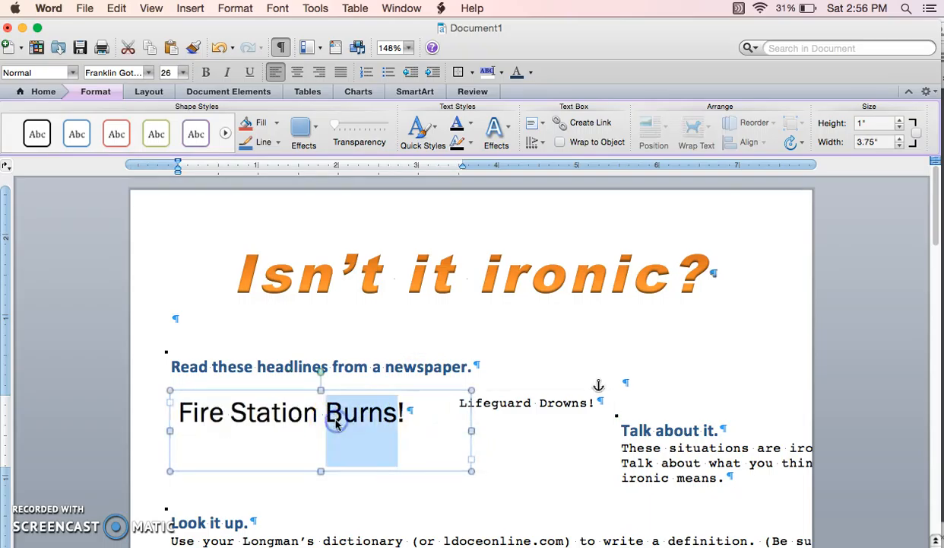
{"action": "triple_click", "coordinate": [336, 421]}
{"action": "left_click", "coordinate": [531, 405]}
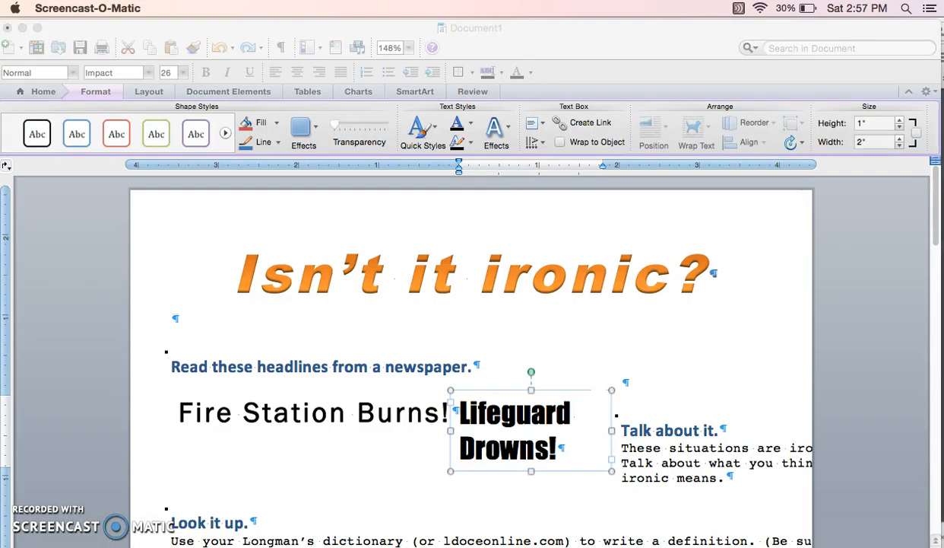
{"action": "left_click", "coordinate": [561, 413]}
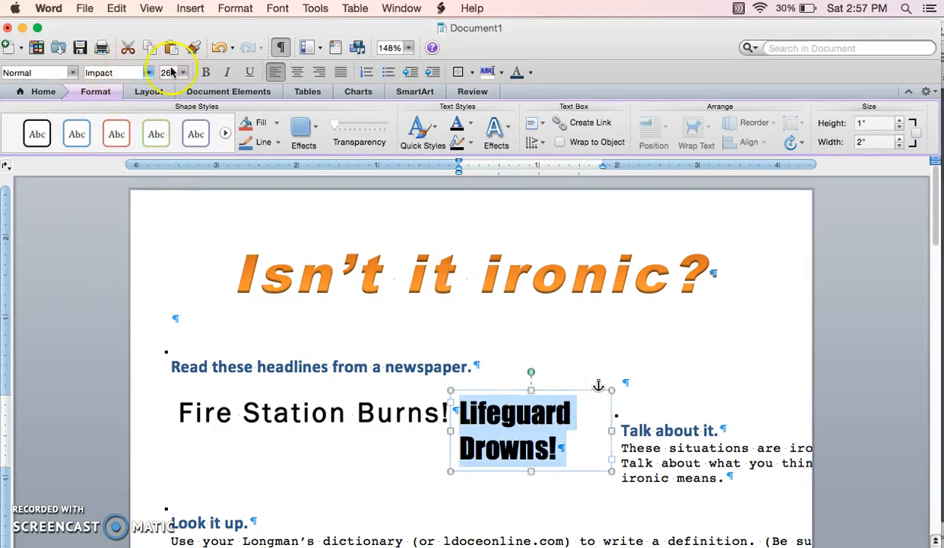
Widen the "Lifeguard Drowns!" text box to 3.5 inches and move it slightly down and right, below the other headline
{"action": "left_click", "coordinate": [616, 430]}
{"action": "left_click_drag", "start_coordinate": [615, 430], "coordinate": [732, 424]}
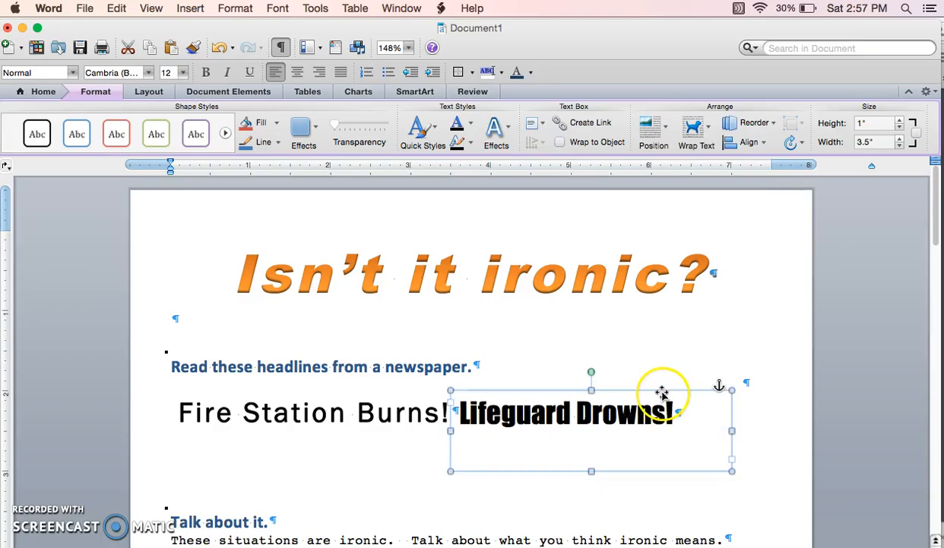
{"action": "left_click_drag", "start_coordinate": [669, 407], "coordinate": [678, 424]}
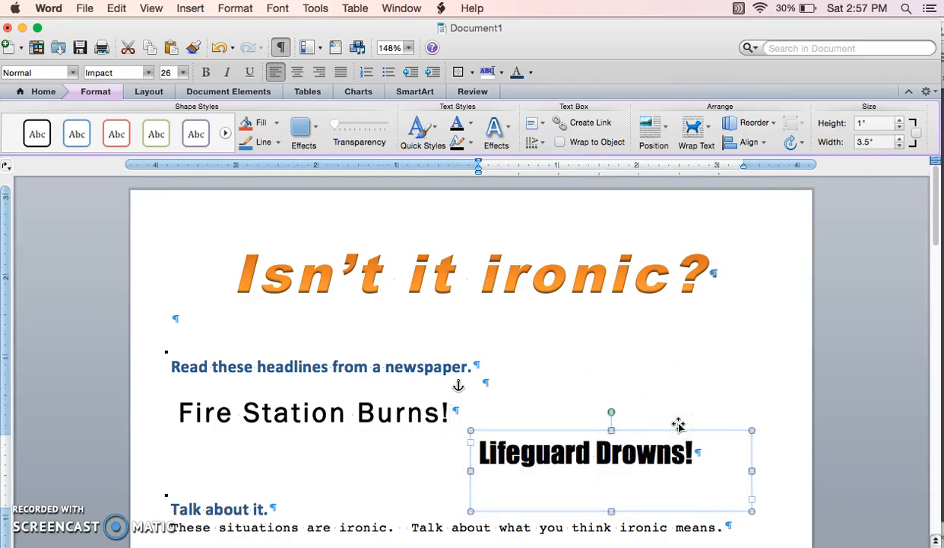